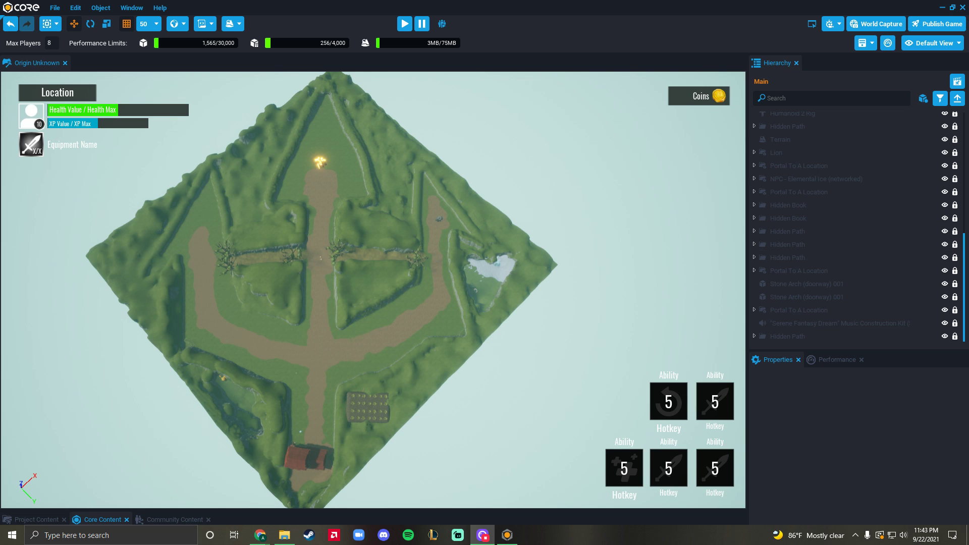
Start the game preview and run the character along the main dirt path toward the crossroads.
{"action": "left_click", "coordinate": [190, 182]}
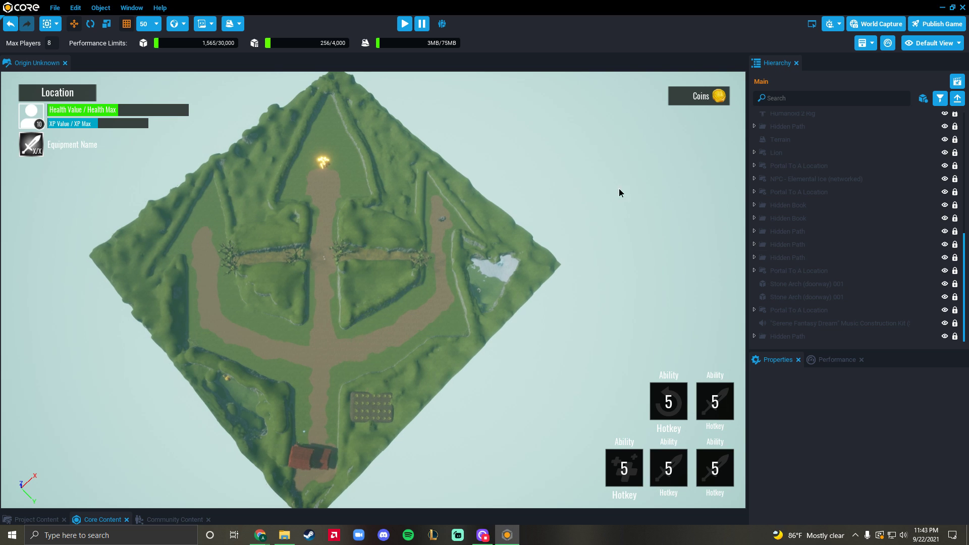
{"action": "left_click", "coordinate": [405, 30]}
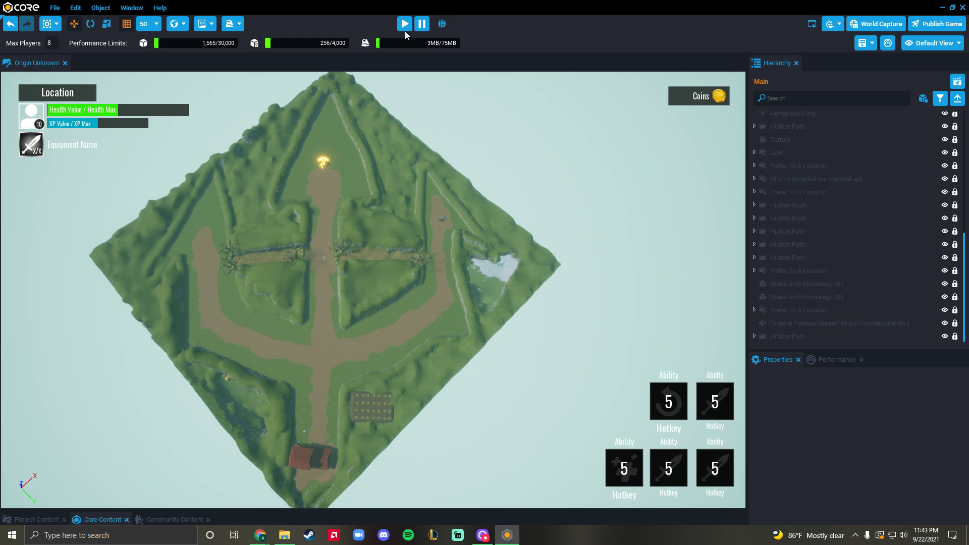
{"action": "key", "text": "w"}
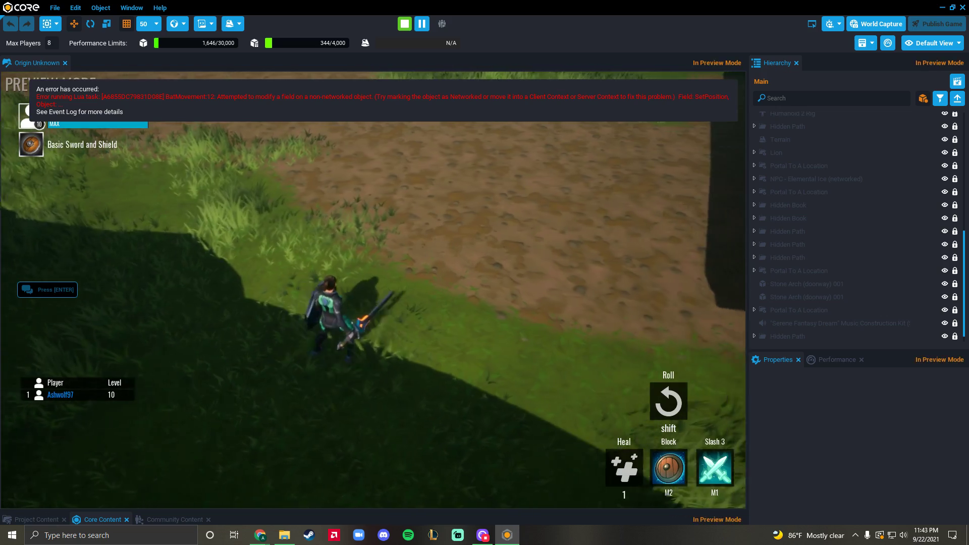
{"action": "key", "text": "w"}
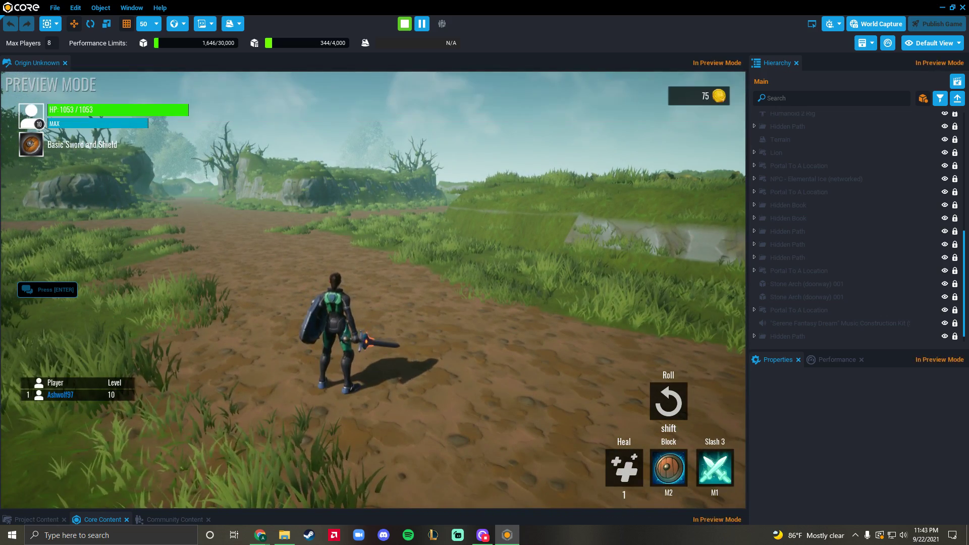
{"action": "key", "text": "w"}
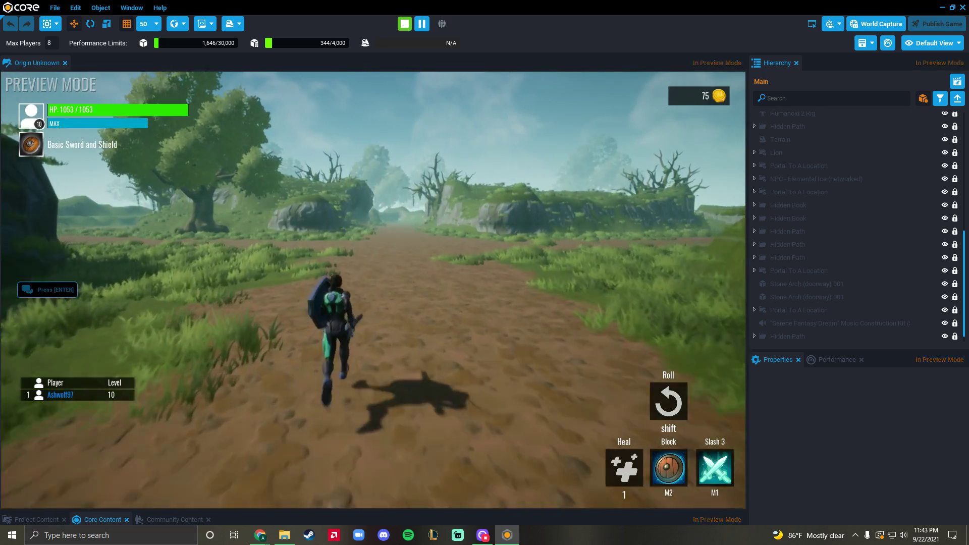
{"action": "key", "text": "w"}
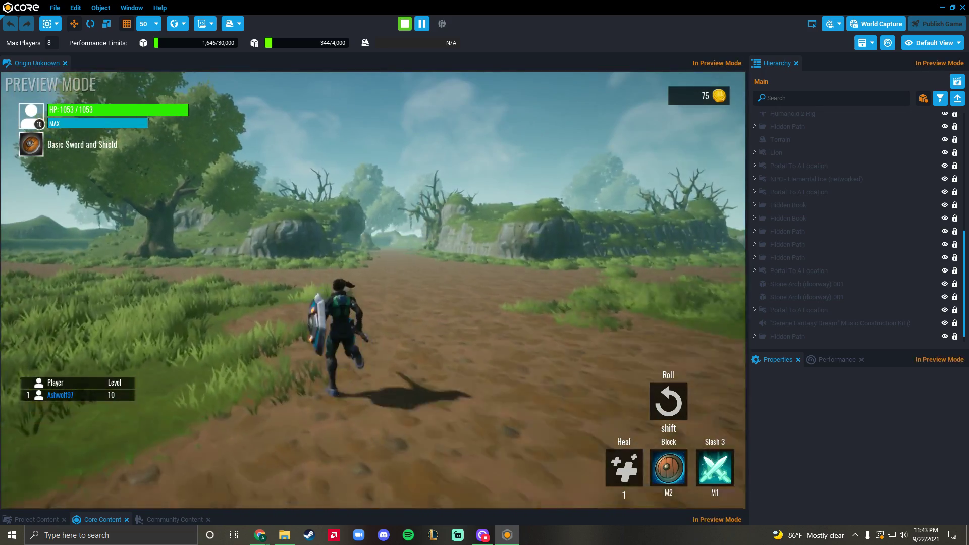
Follow the side branch of the dirt path past the large tree toward the yellow flowers by the cliff.
{"action": "key", "text": "w"}
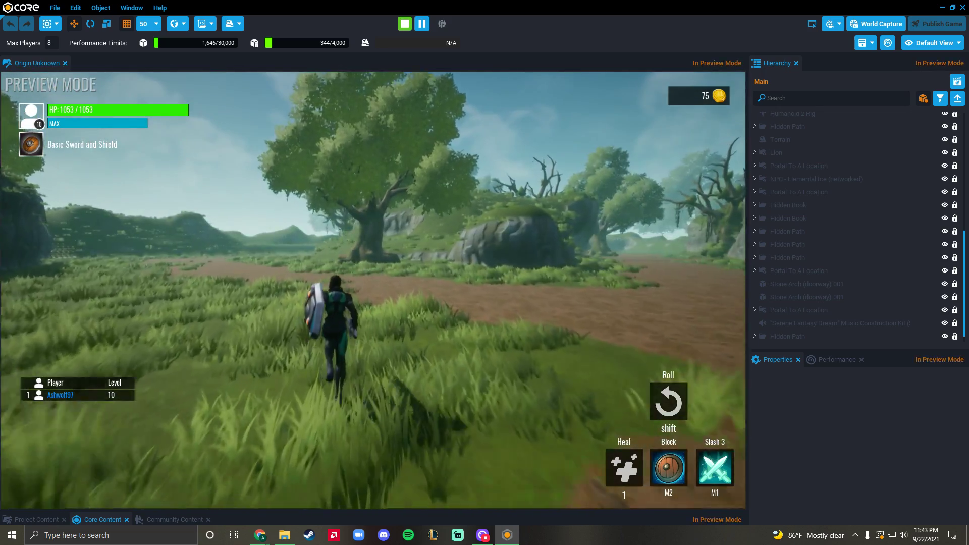
{"action": "key", "text": "w"}
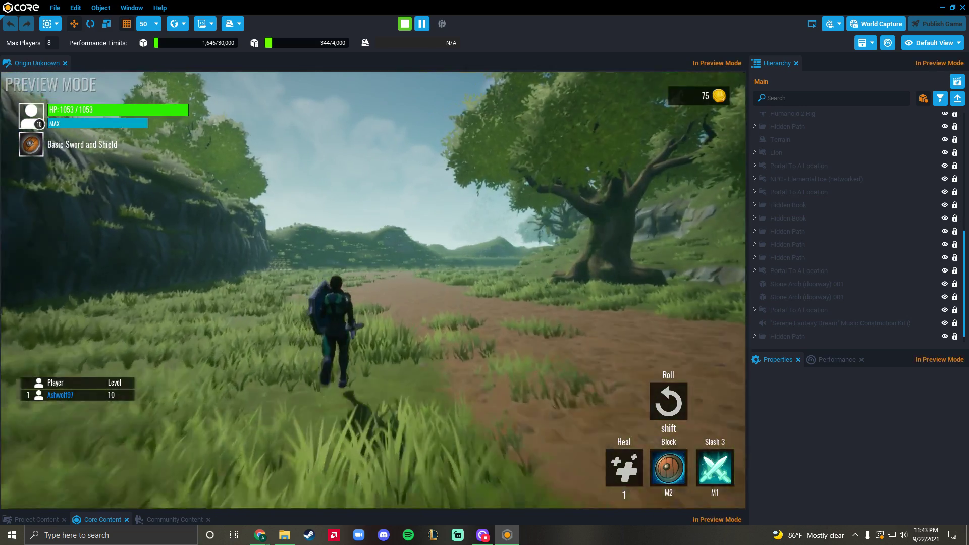
{"action": "key", "text": "w"}
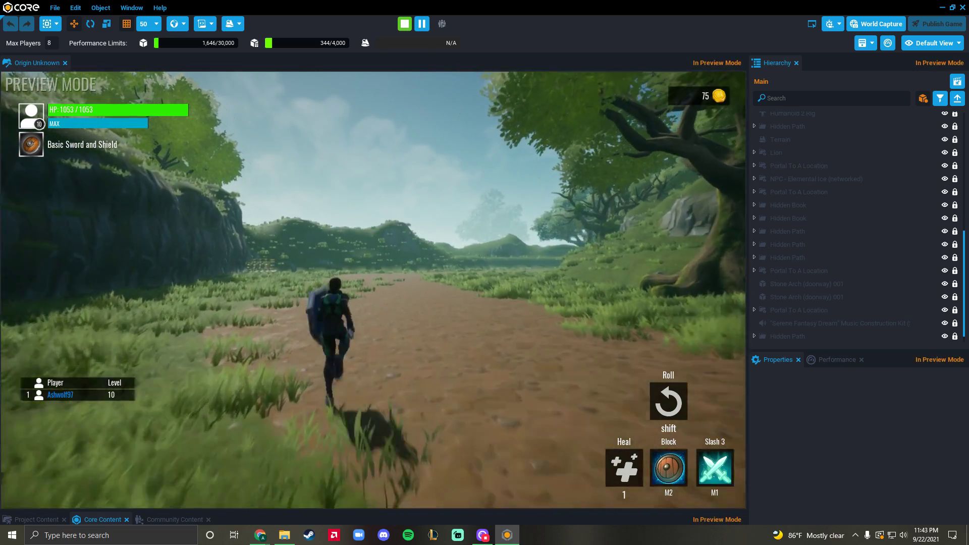
{"action": "key", "text": "w"}
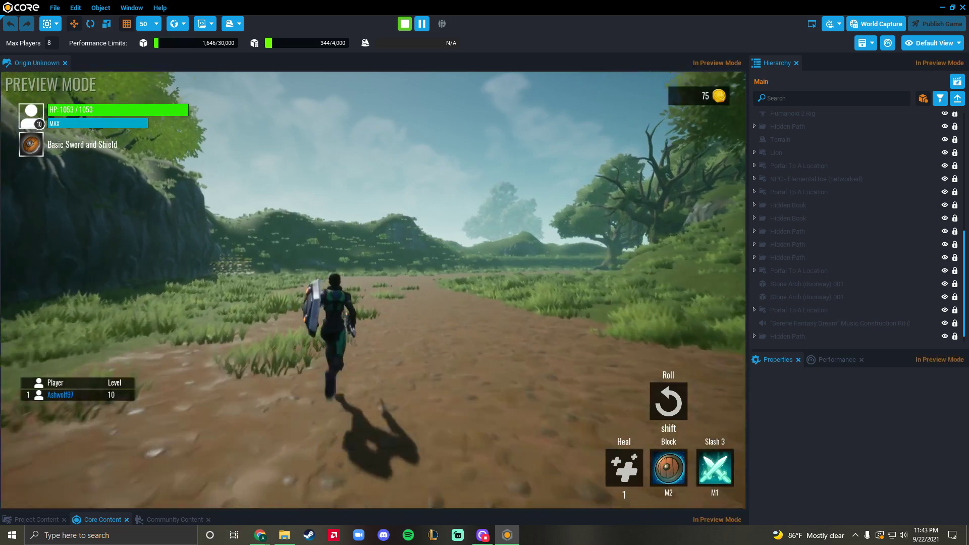
{"action": "key", "text": "w"}
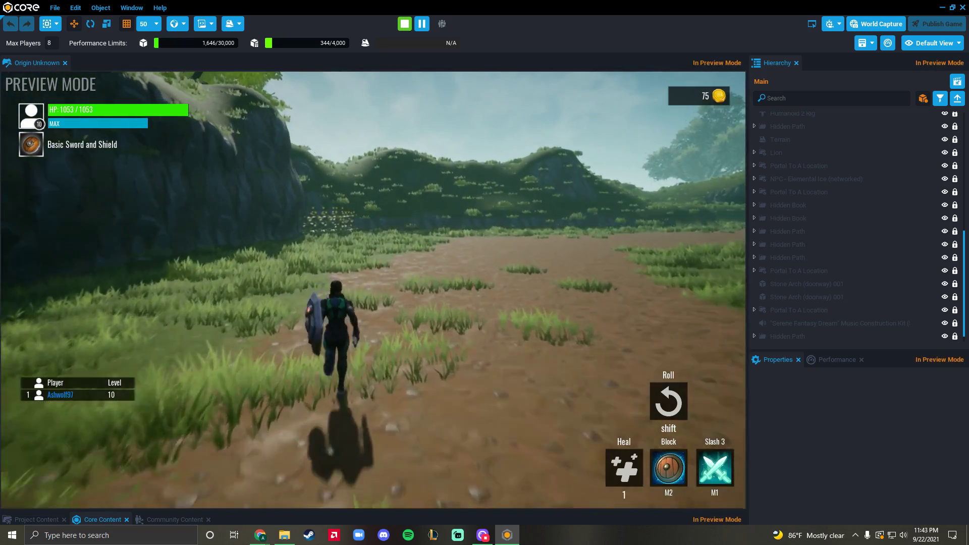
{"action": "key", "text": "w"}
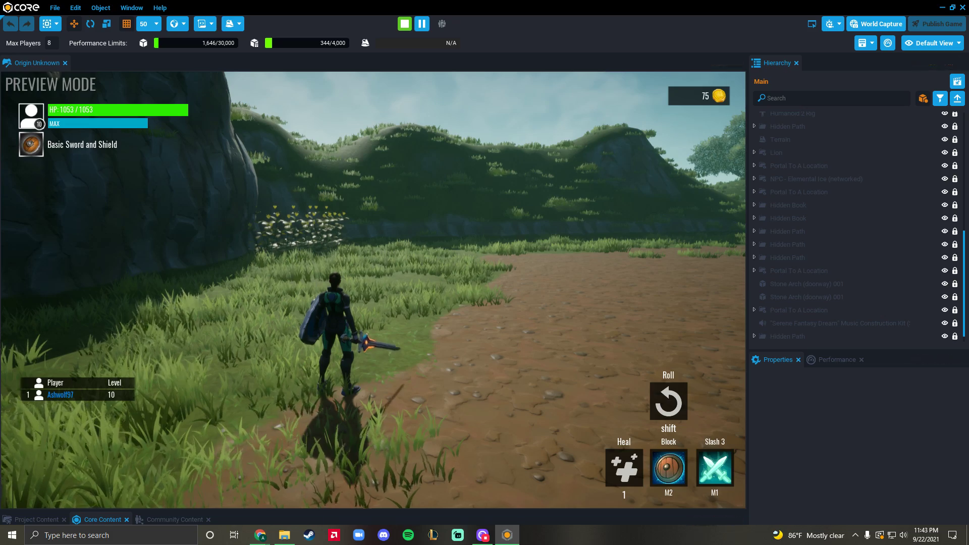
Run through the yellow flowers at the foot of the cliff into the hidden path behind them.
{"action": "key", "text": "w"}
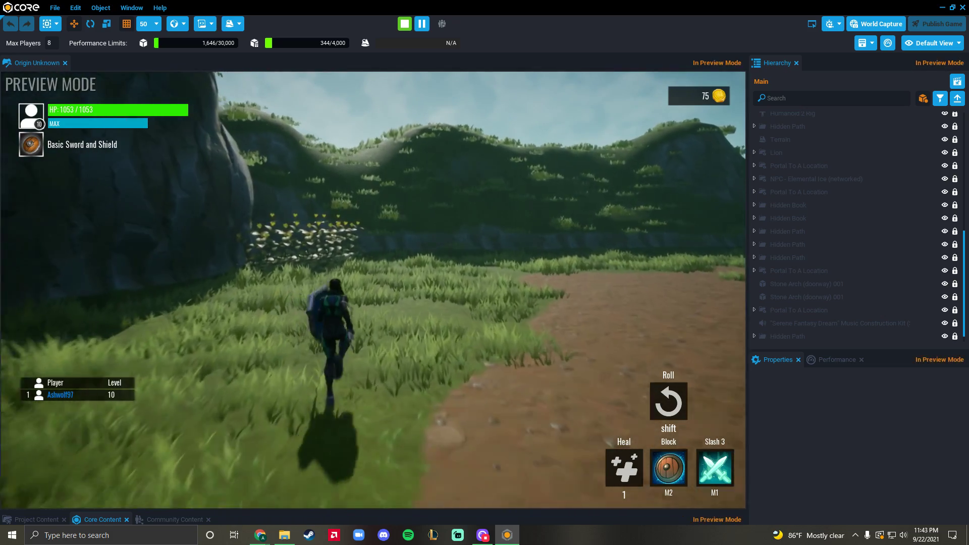
{"action": "key", "text": "w"}
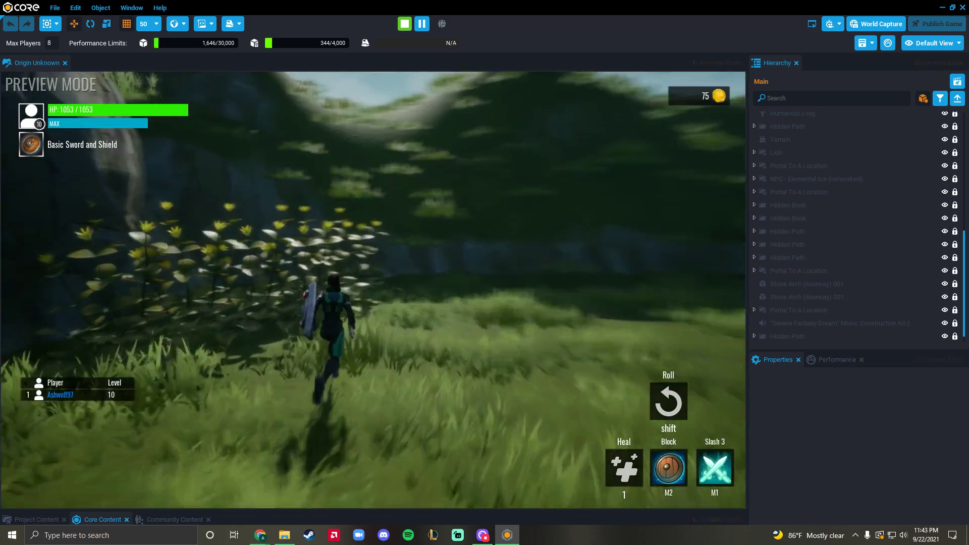
{"action": "key", "text": "w"}
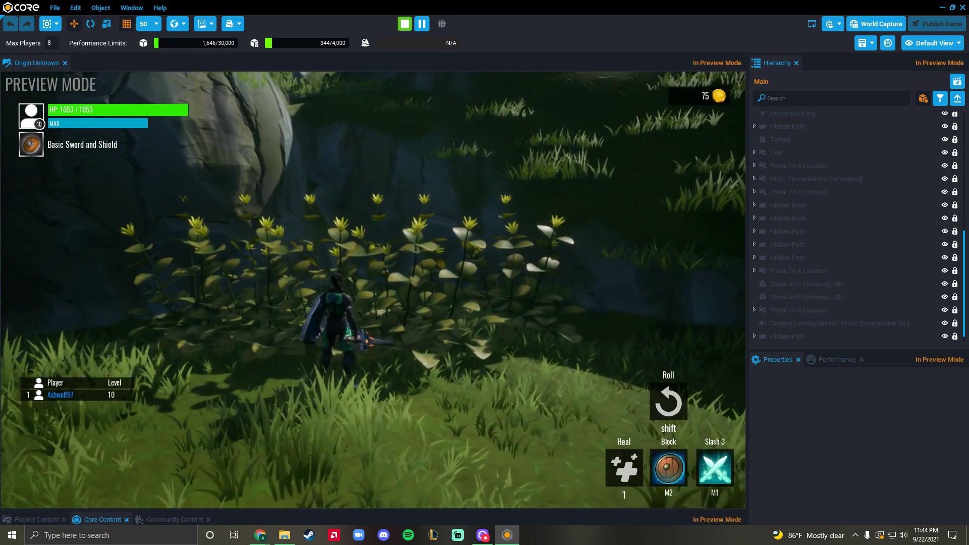
{"action": "key", "text": "w"}
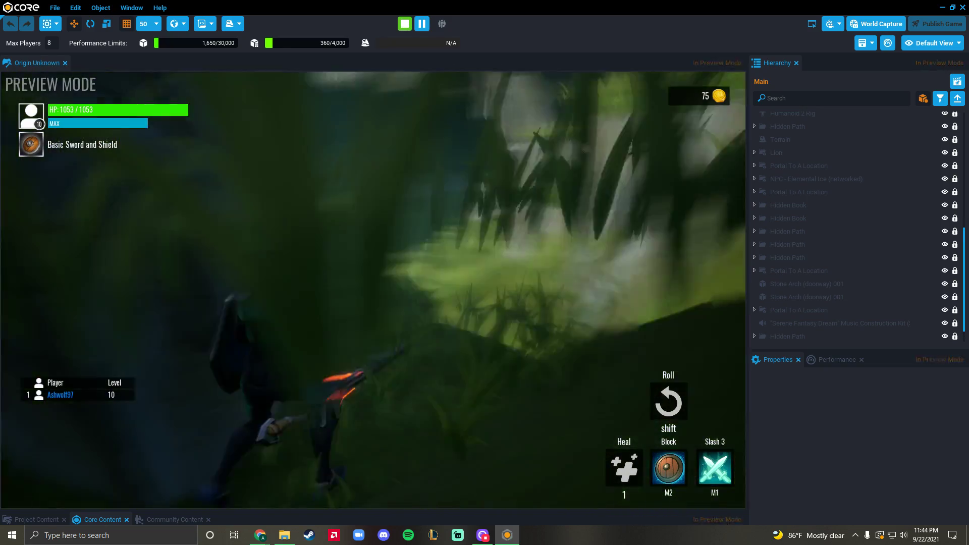
{"action": "key", "text": "w"}
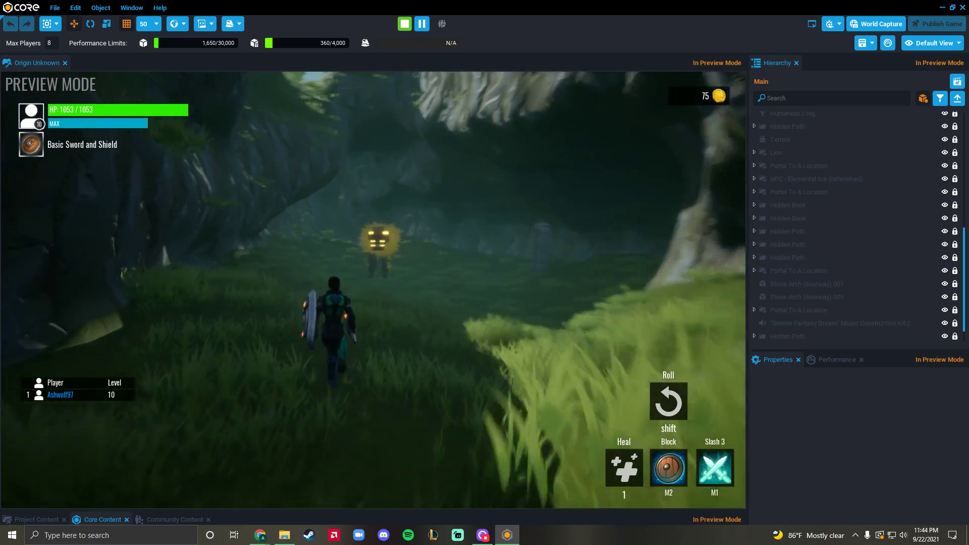
Inspect the glowing lion in the dark clearing and continue to the stone arch.
{"action": "key", "text": "w"}
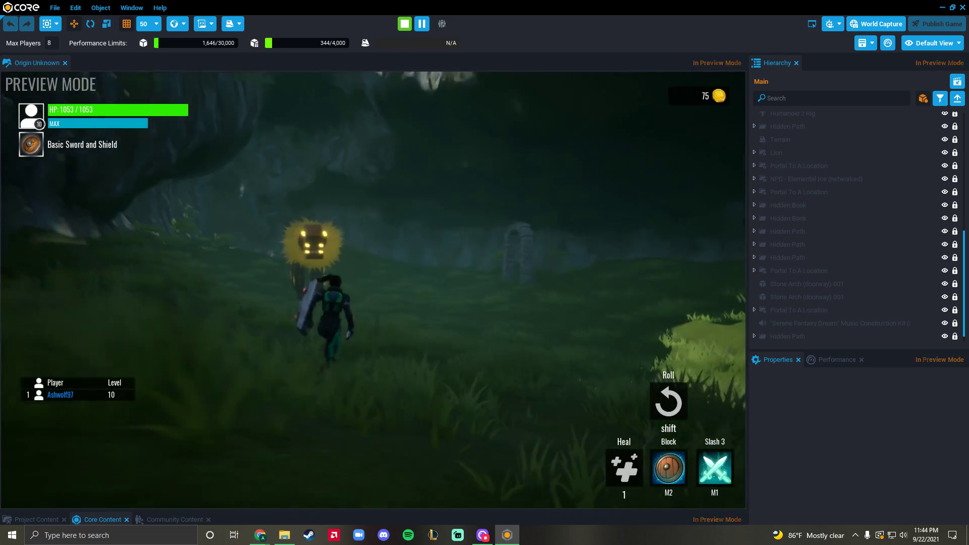
{"action": "key", "text": "w"}
{"action": "key", "text": "w"}
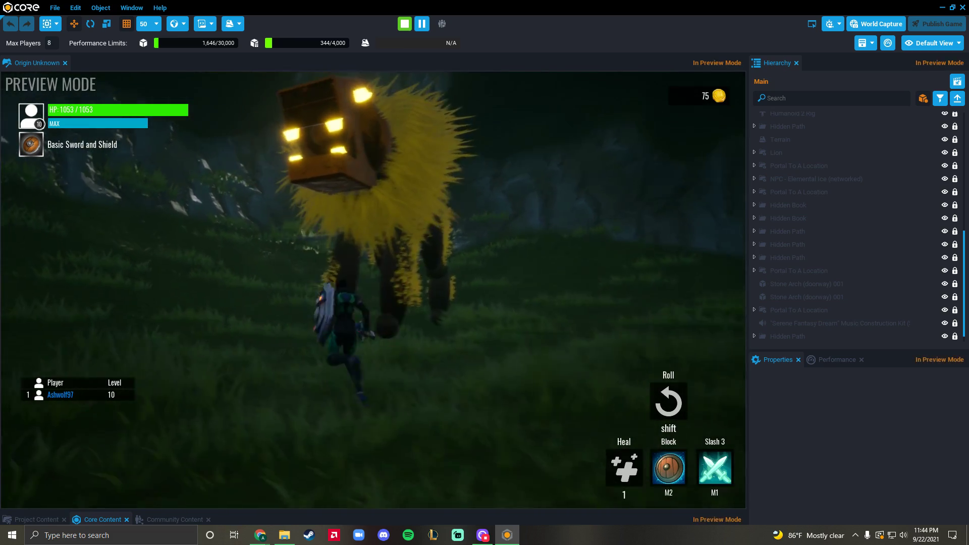
{"action": "key", "text": "w"}
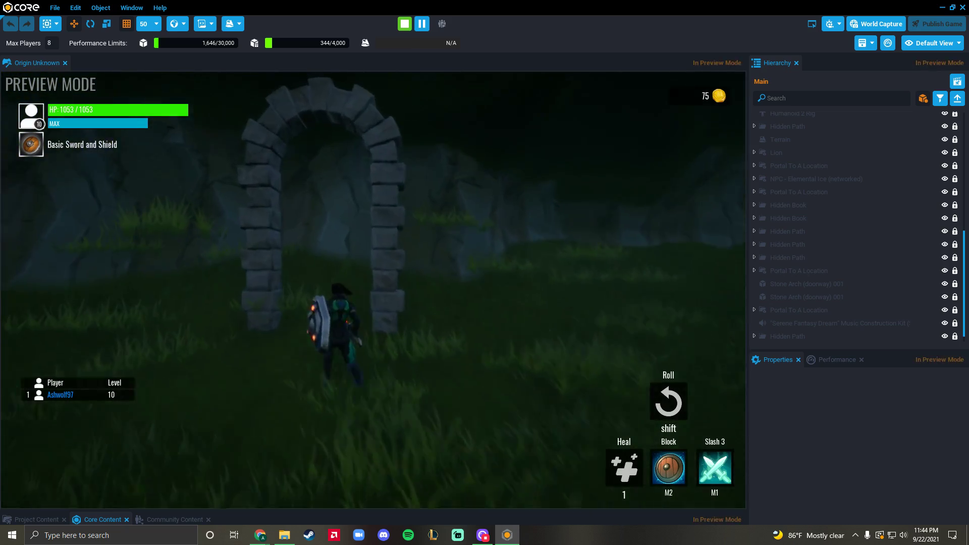
Travel through the stone arch portal and run along the dirt path toward the next area.
{"action": "key", "text": "w"}
{"action": "key", "text": "w"}
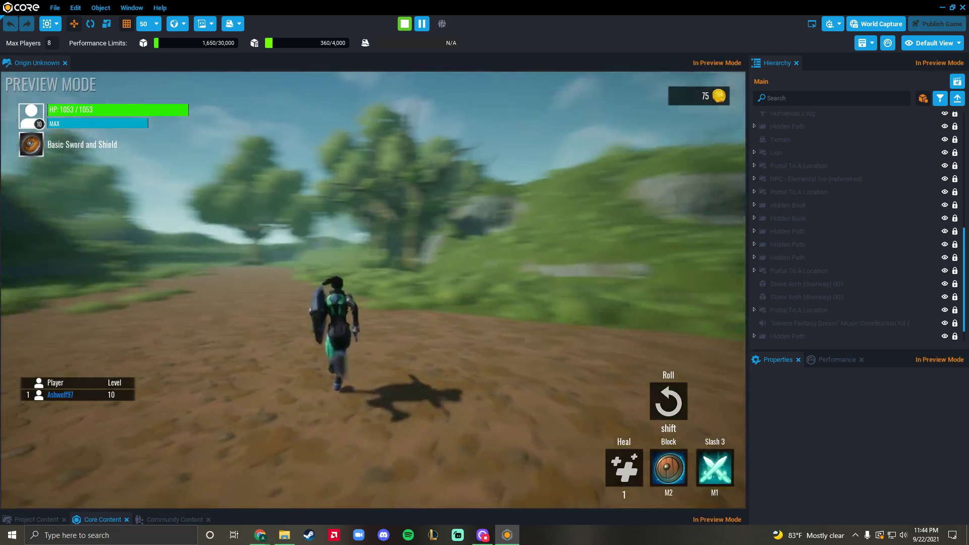
{"action": "key", "text": "w"}
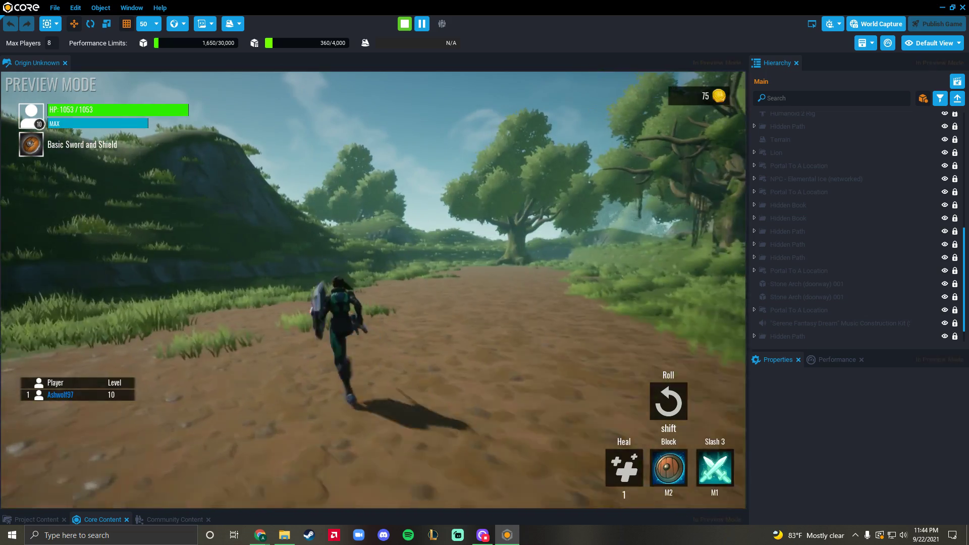
{"action": "key", "text": "w"}
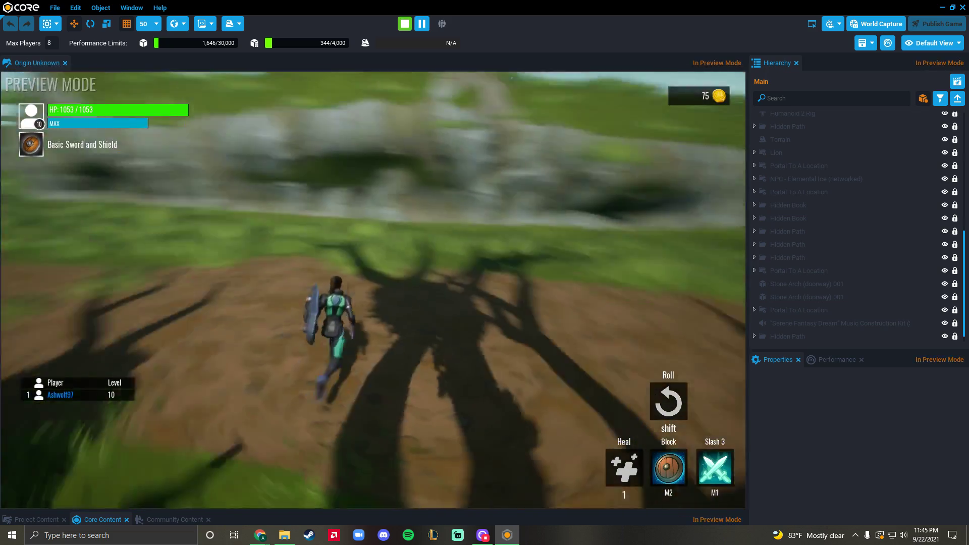
Test combat with the ice elemental in the snowy area, circling it and slashing with the sword.
{"action": "key", "text": "w"}
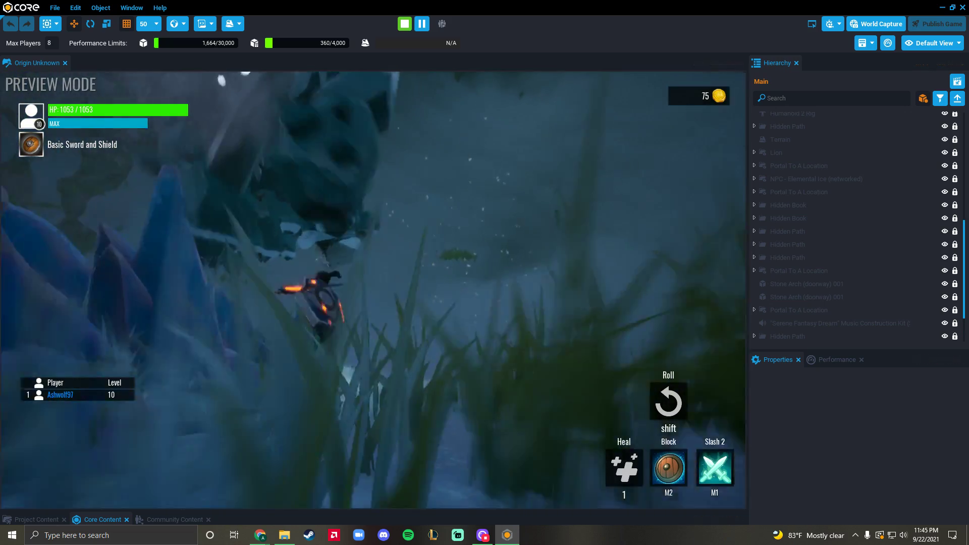
{"action": "key", "text": "w"}
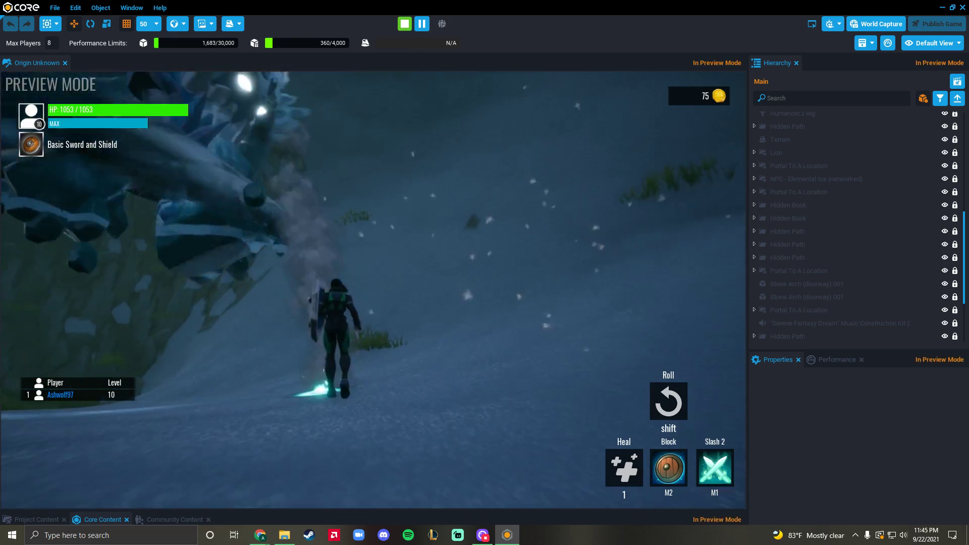
{"action": "key", "text": "w"}
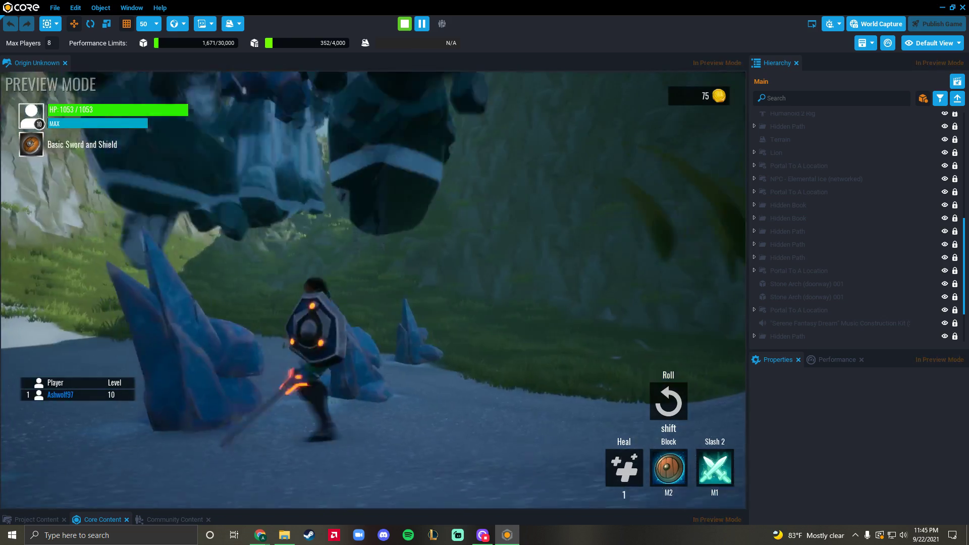
{"action": "key", "text": "w"}
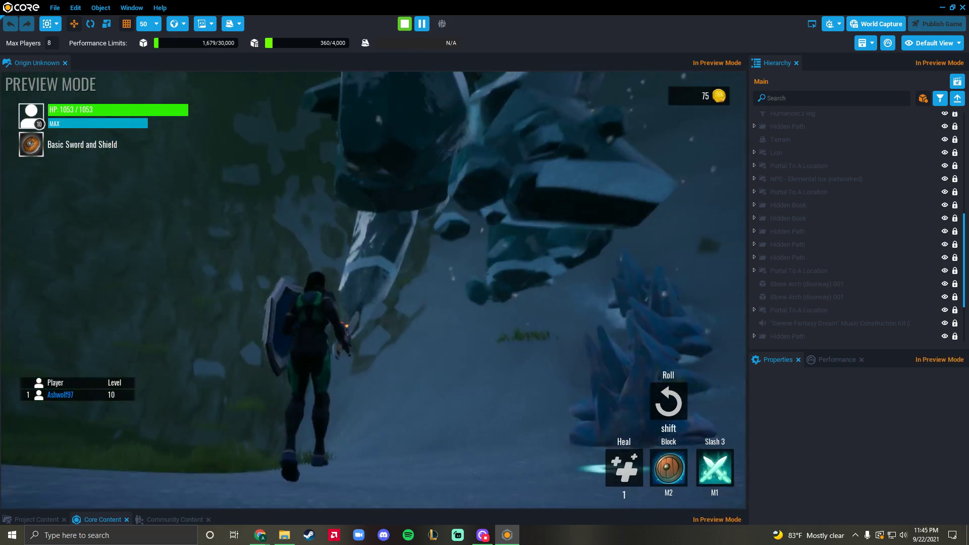
{"action": "left_click", "coordinate": [373, 290]}
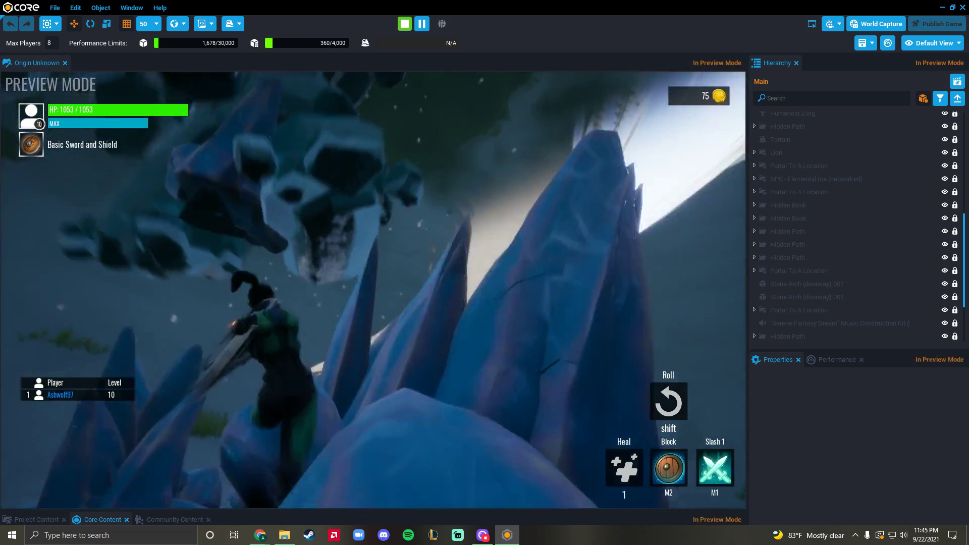
{"action": "left_click", "coordinate": [373, 290]}
{"action": "key", "text": "w"}
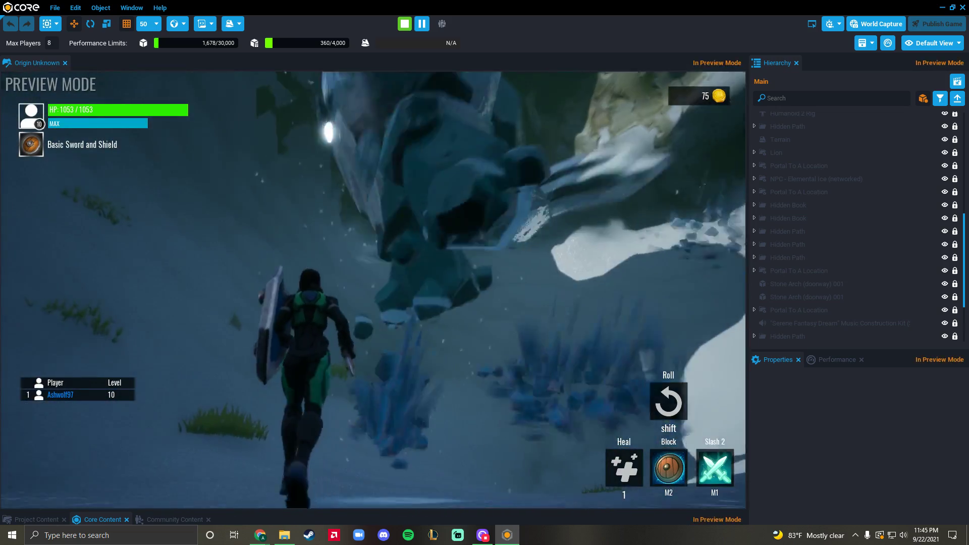
{"action": "key", "text": "space"}
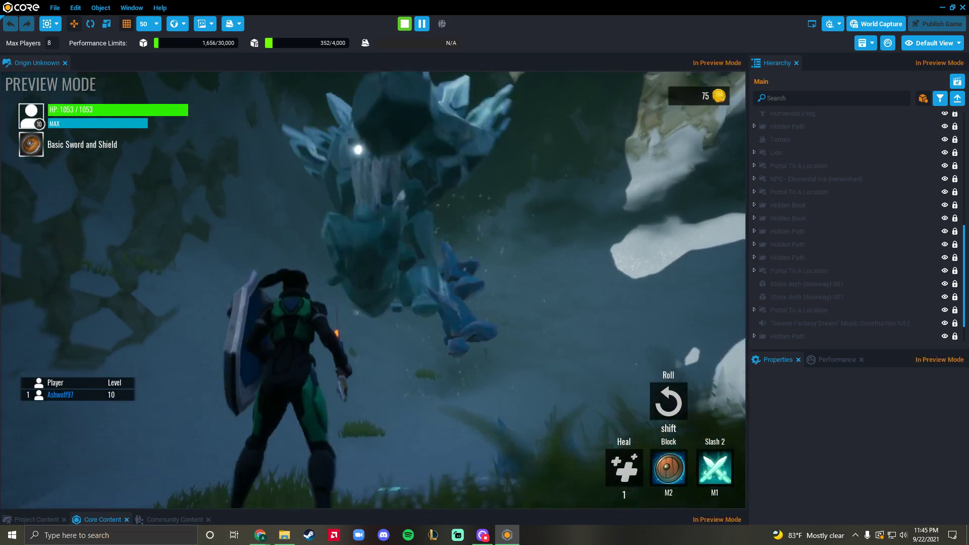
{"action": "key", "text": "w"}
{"action": "key", "text": "w"}
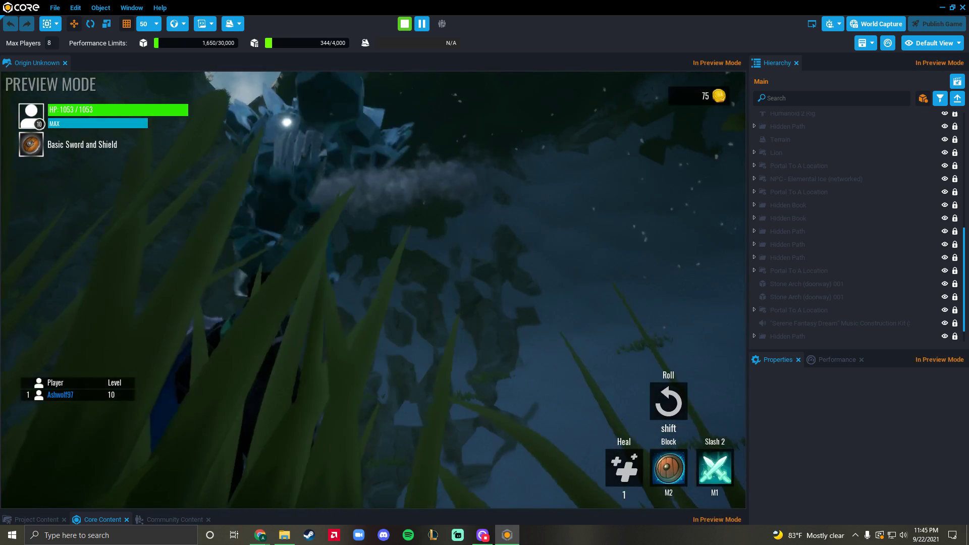
Leave the ice elemental's snowy area, run across the grass to the stone arch and travel through its portal.
{"action": "key", "text": "w"}
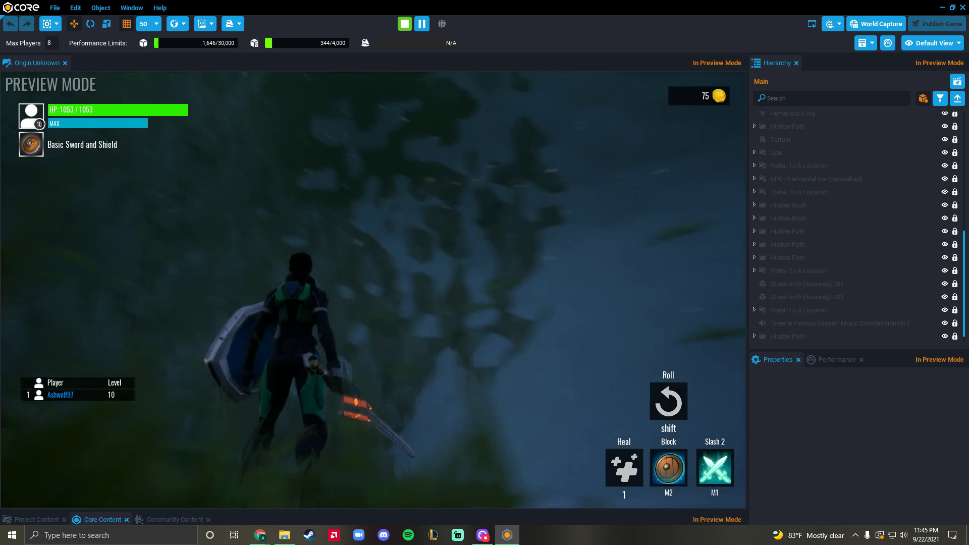
{"action": "key", "text": "w"}
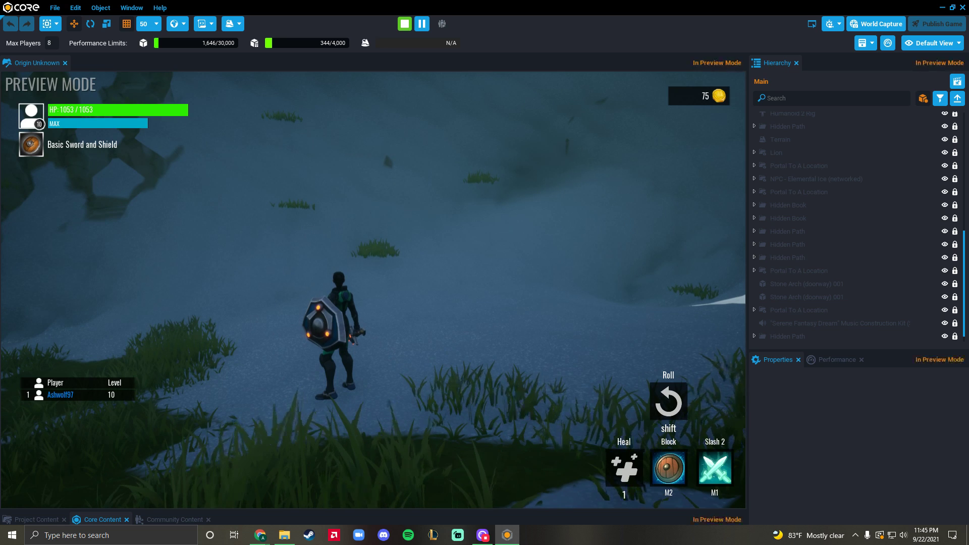
{"action": "key", "text": "w"}
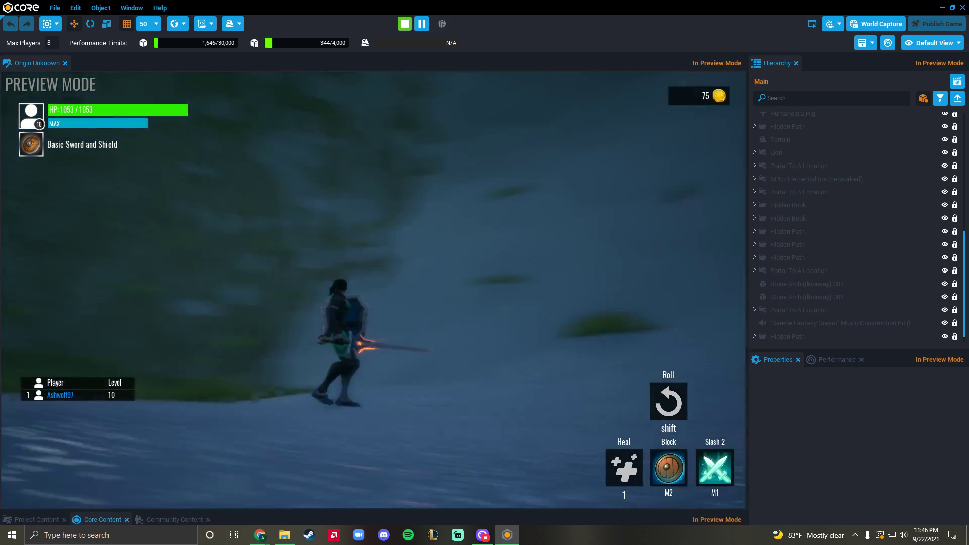
{"action": "key", "text": "w"}
{"action": "key", "text": "w"}
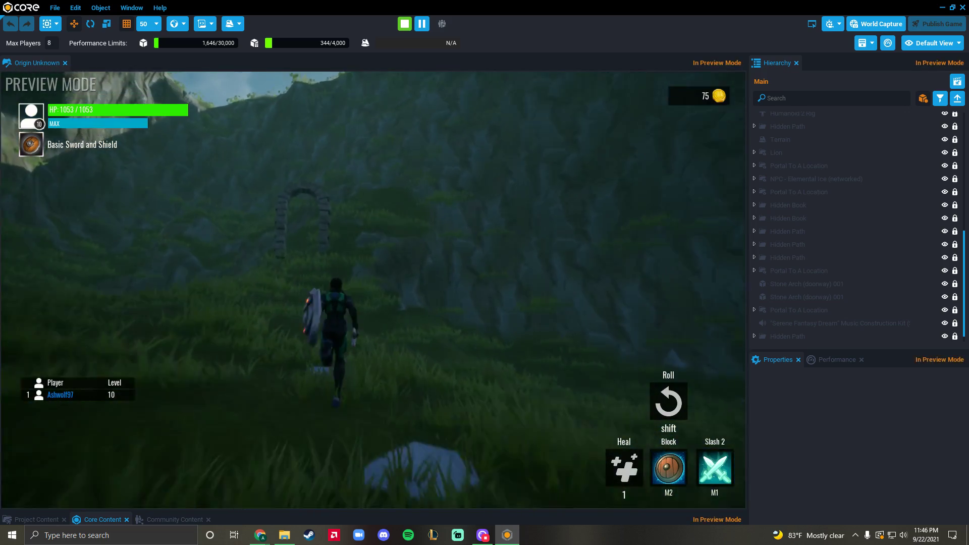
{"action": "key", "text": "w"}
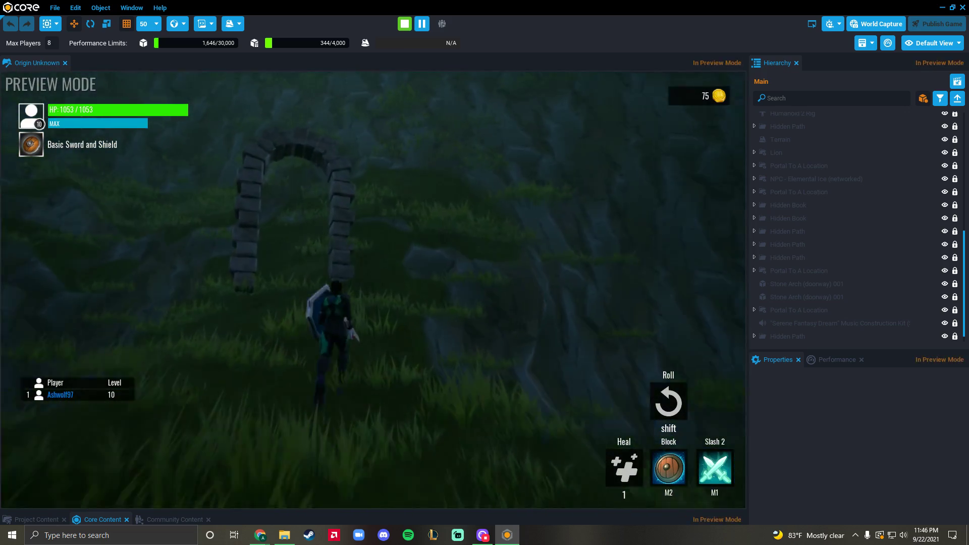
{"action": "key", "text": "w"}
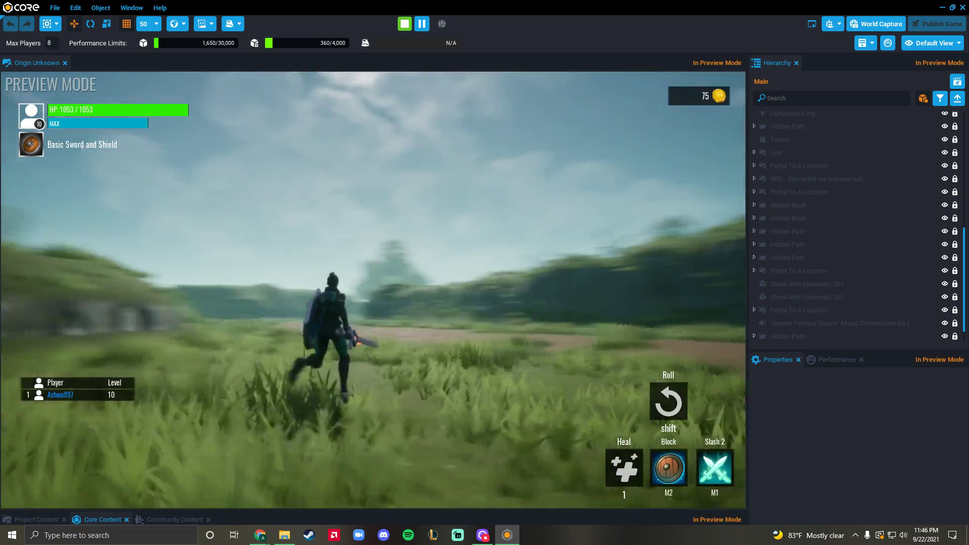
Run from the portal exit onto the wide dirt path and follow it past the red-roofed house toward the large tree.
{"action": "key", "text": "w"}
{"action": "key", "text": "space"}
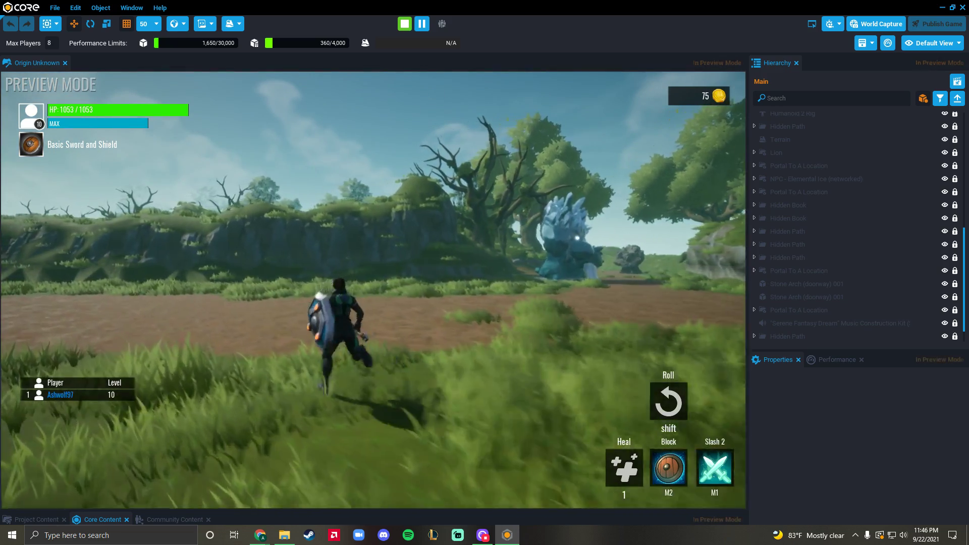
{"action": "key", "text": "w"}
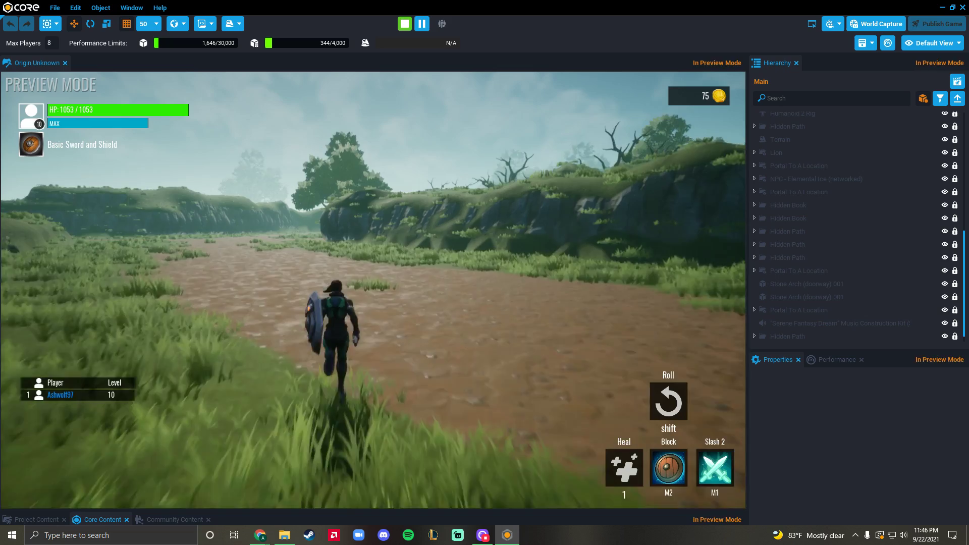
{"action": "key", "text": "w"}
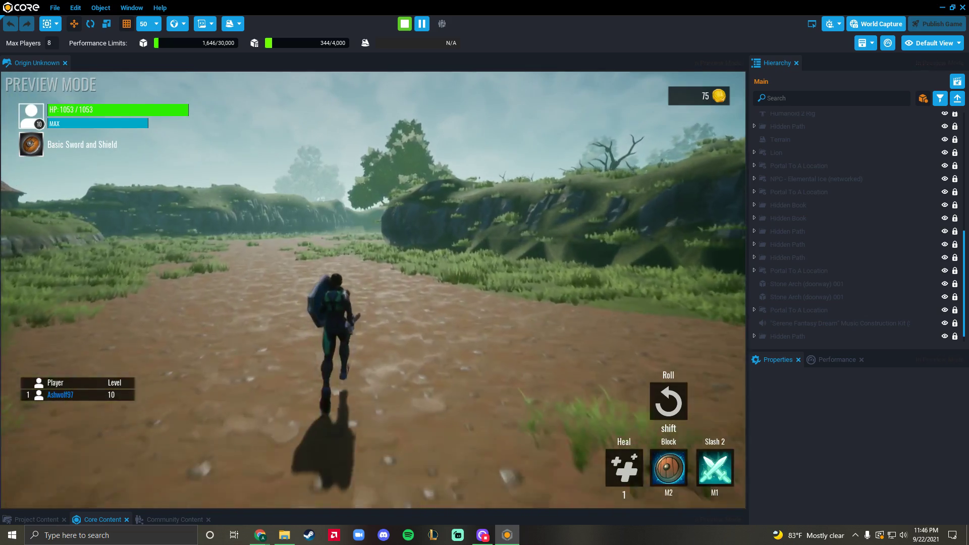
{"action": "key", "text": "w"}
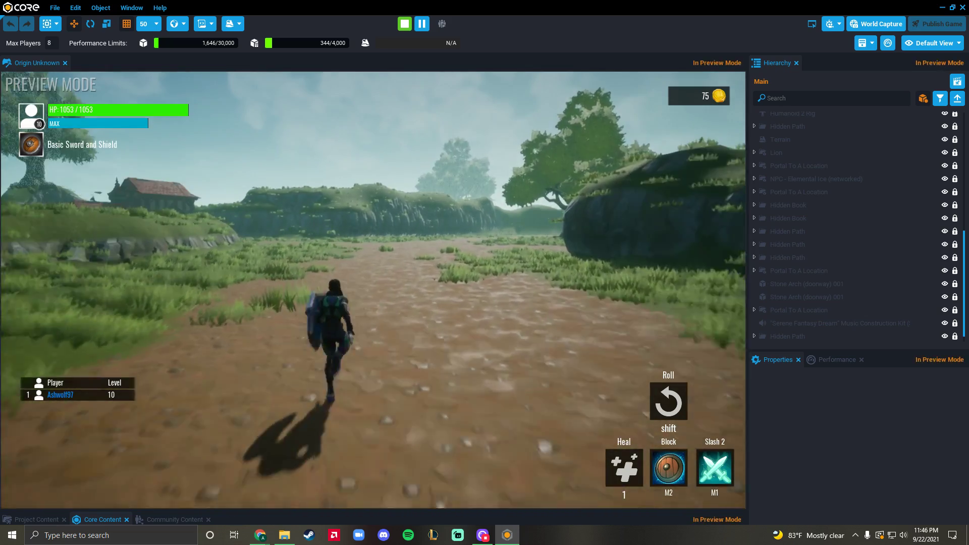
{"action": "key", "text": "w"}
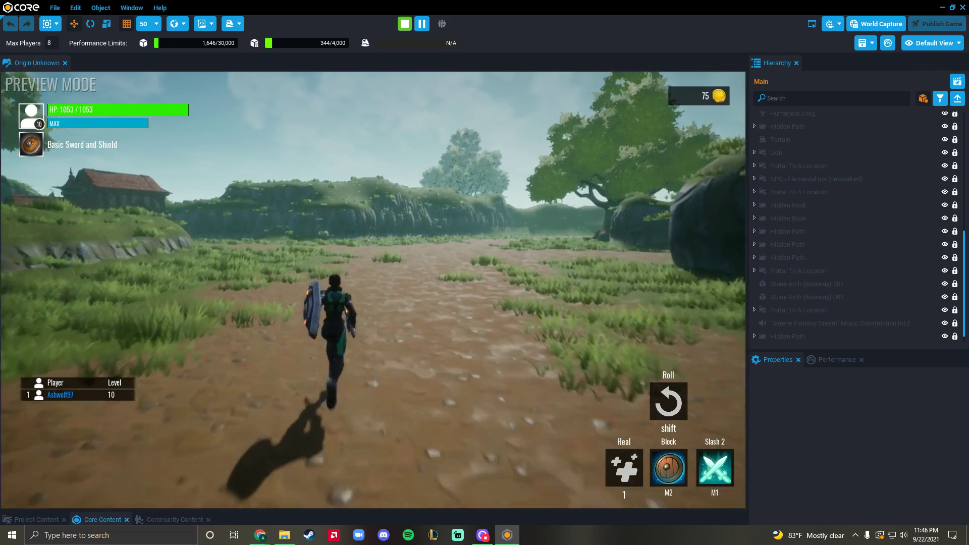
{"action": "key", "text": "w"}
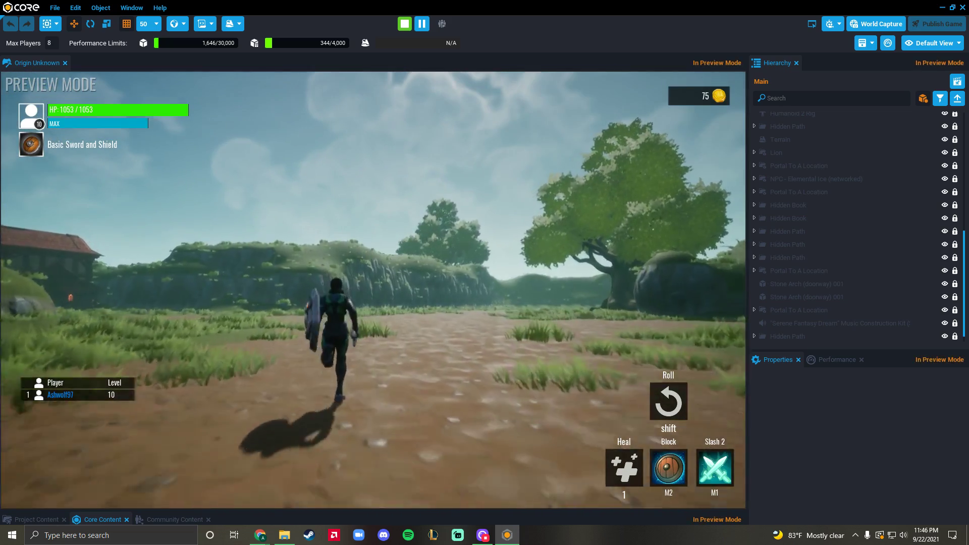
{"action": "key", "text": "w"}
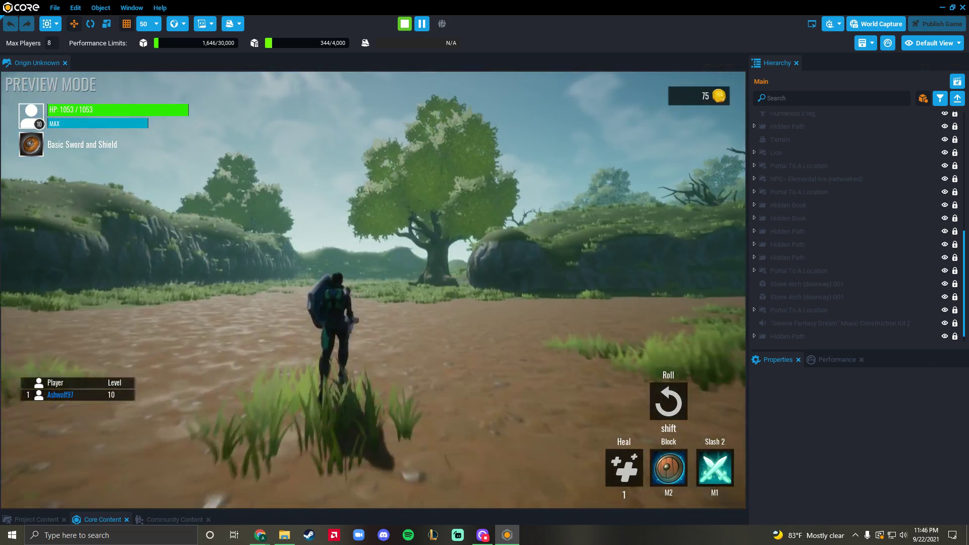
Test the character's Roll, Heal, Block and Slash abilities on the dirt path near the large tree.
{"action": "key", "text": "w"}
{"action": "key", "text": "shift"}
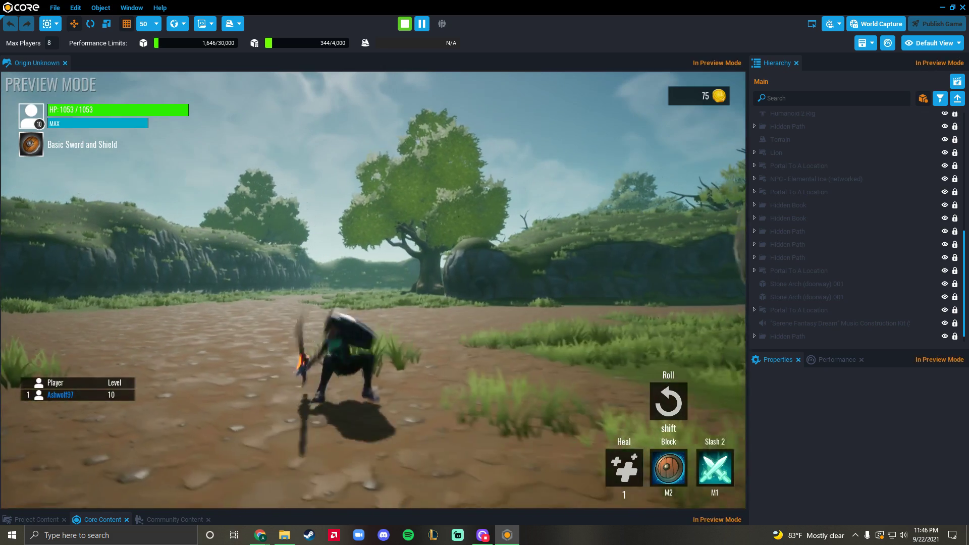
{"action": "key", "text": "1"}
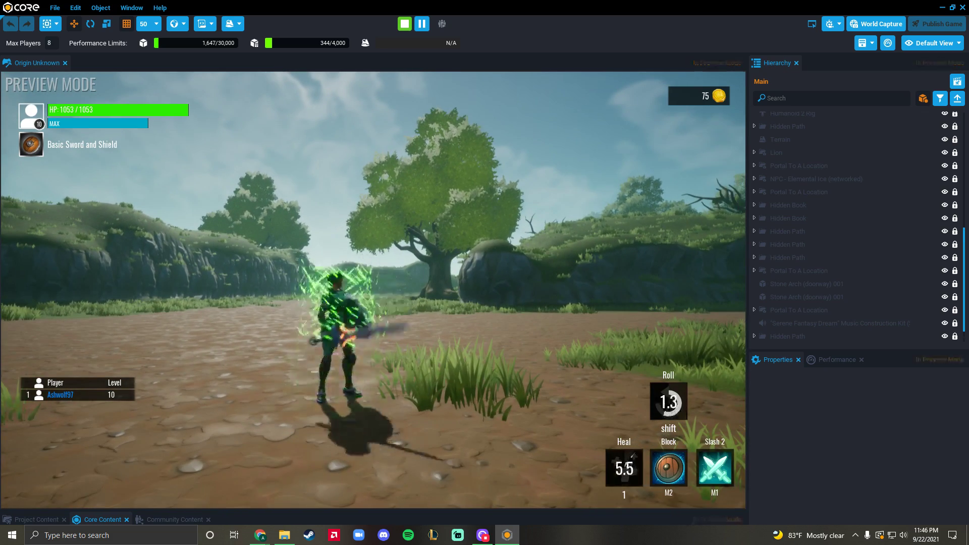
{"action": "key", "text": "a"}
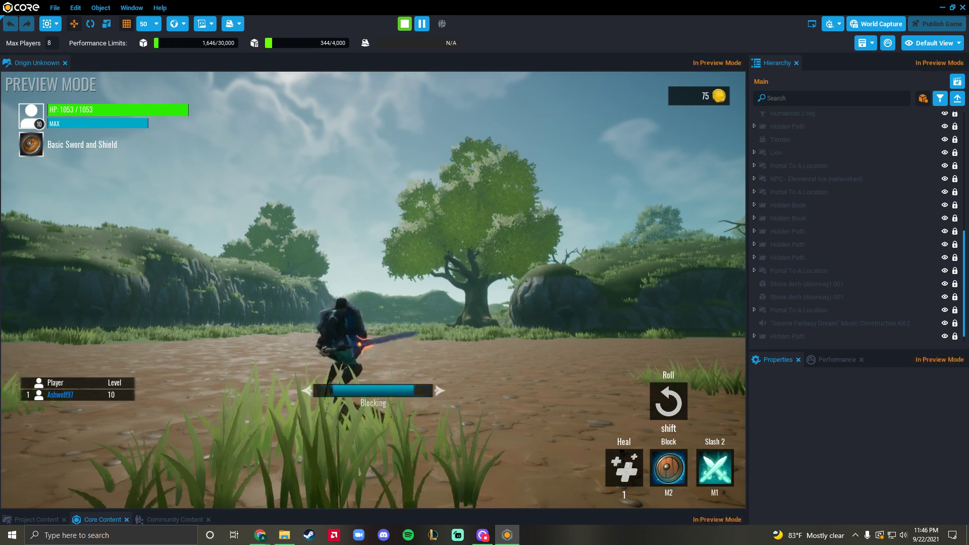
{"action": "key", "text": "w"}
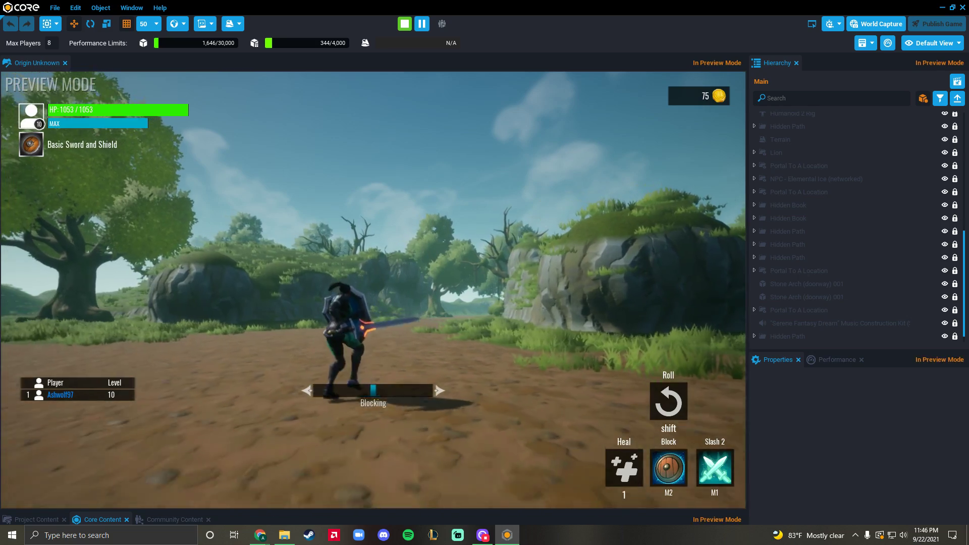
{"action": "left_click", "coordinate": [373, 289]}
Run along the path, through the shaded leaf-covered gorge, and out past the bushes to the open dirt path.
{"action": "key", "text": "w"}
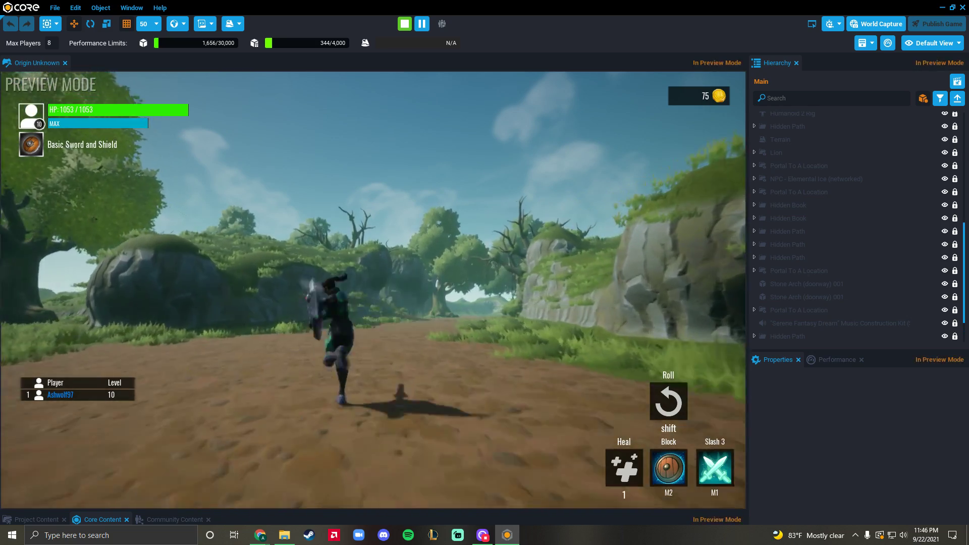
{"action": "key", "text": "w"}
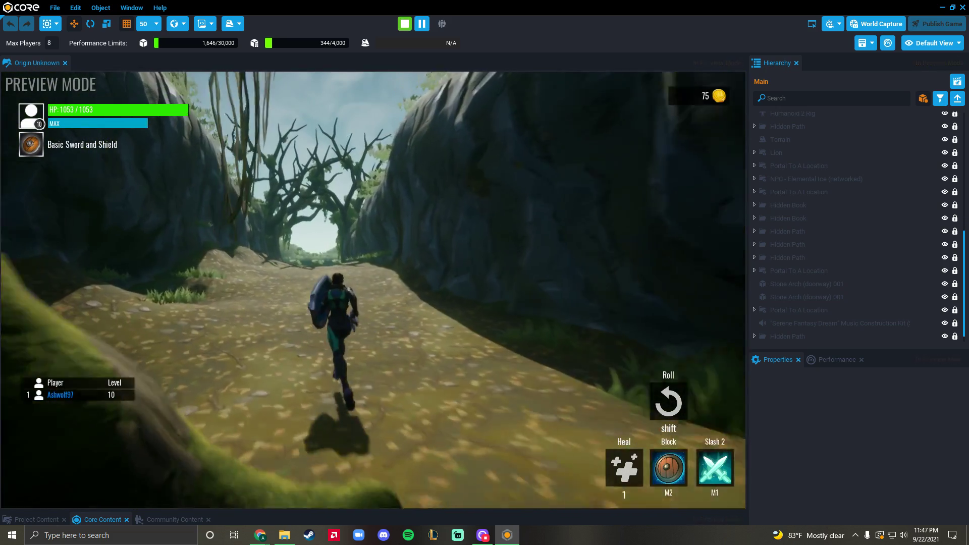
{"action": "key", "text": "space"}
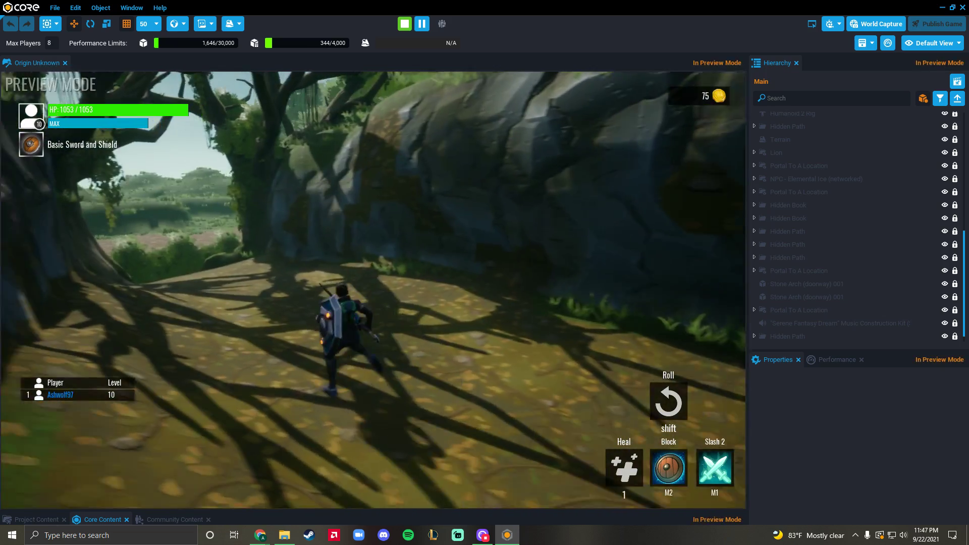
{"action": "key", "text": "w"}
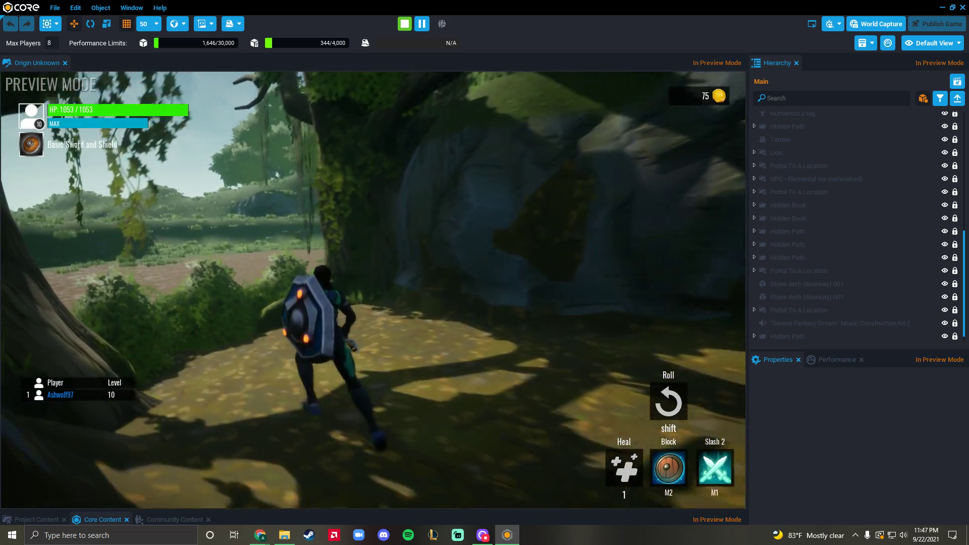
{"action": "key", "text": "w"}
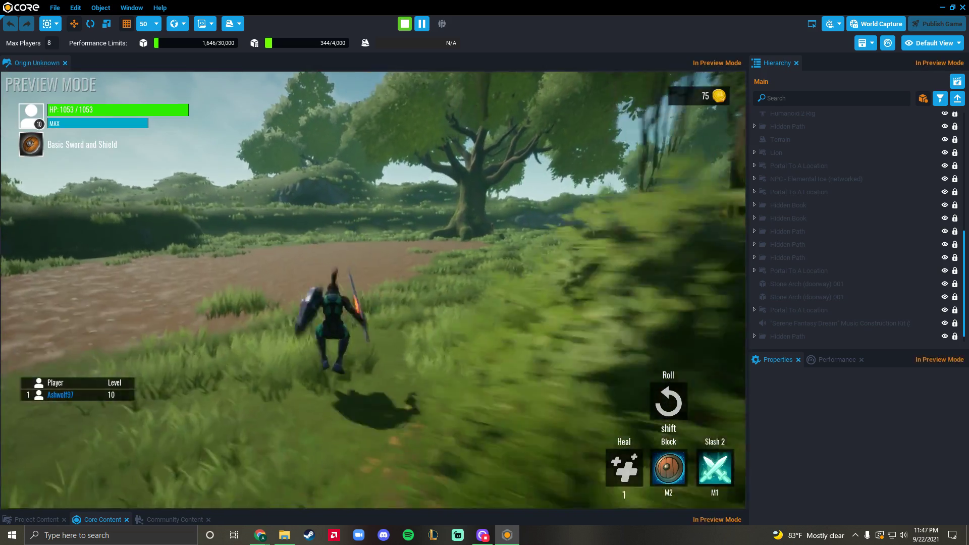
{"action": "key", "text": "w"}
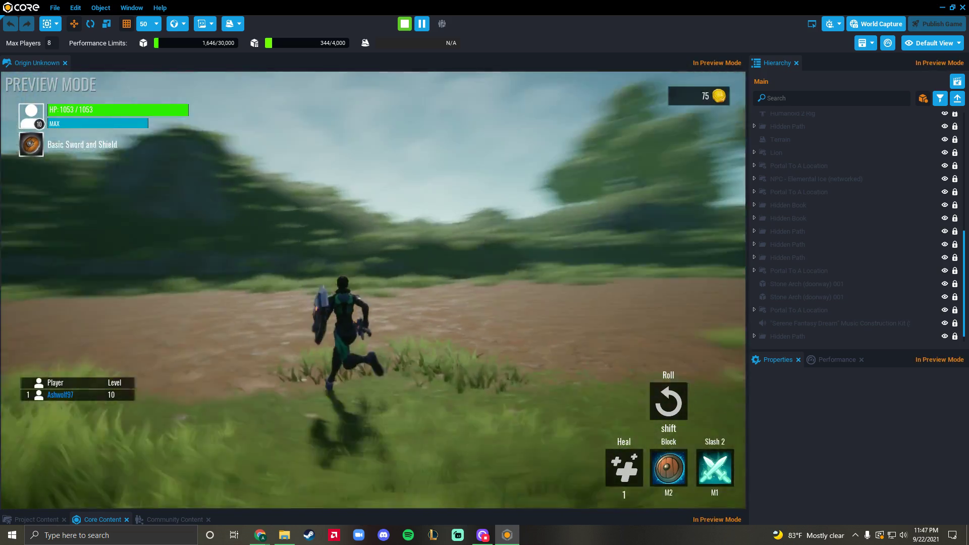